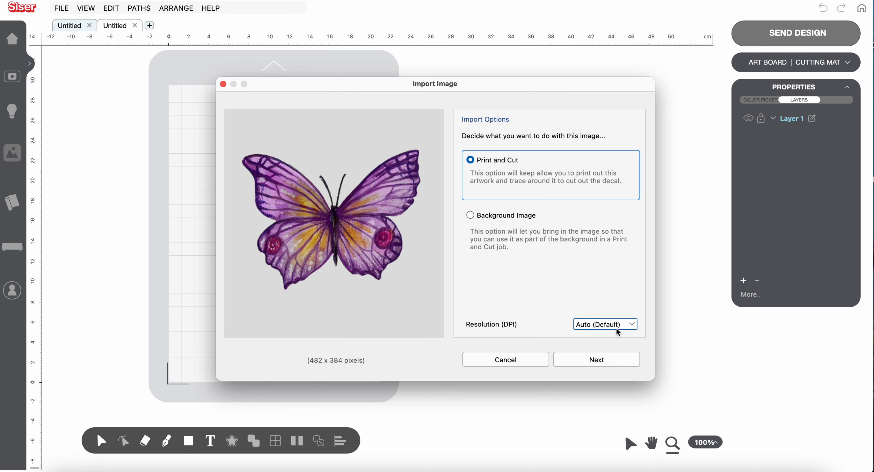
Import the butterfly image for Print and Cut at the Auto (Default) resolution and continue to its cut contour settings.
{"action": "left_click", "coordinate": [633, 325]}
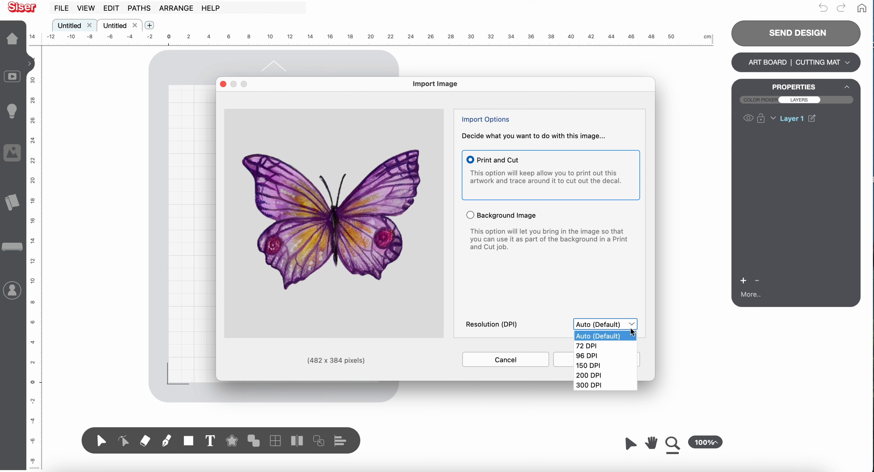
{"action": "left_click", "coordinate": [618, 336]}
{"action": "left_click", "coordinate": [604, 361]}
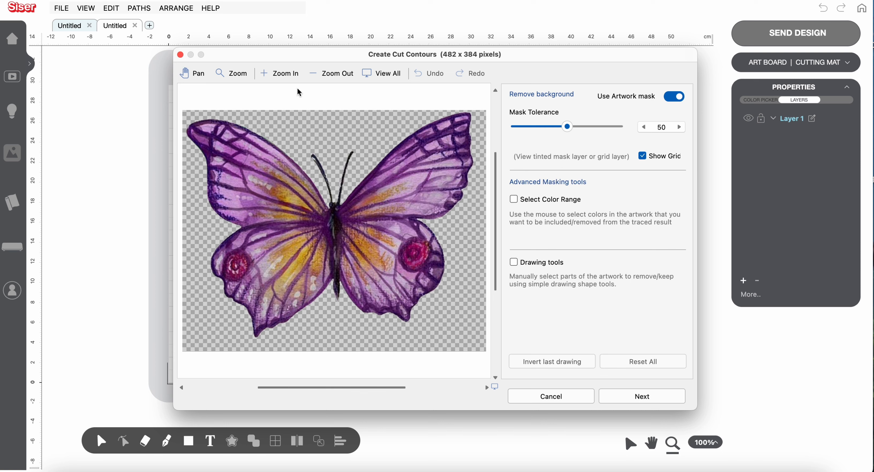
Examine the background removal up close around the butterfly's head and along its antennae.
{"action": "left_click", "coordinate": [285, 74]}
{"action": "left_click", "coordinate": [285, 74]}
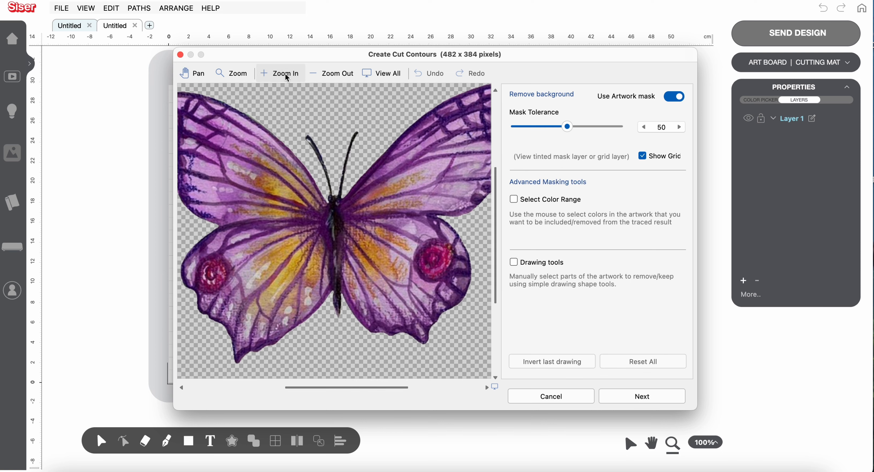
{"action": "left_click", "coordinate": [286, 74]}
{"action": "left_click", "coordinate": [285, 74]}
{"action": "left_click", "coordinate": [285, 74]}
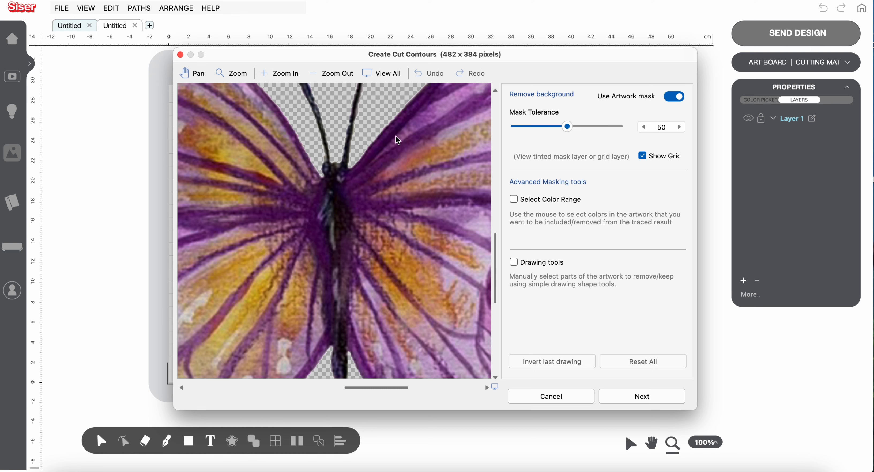
{"action": "left_click", "coordinate": [288, 75]}
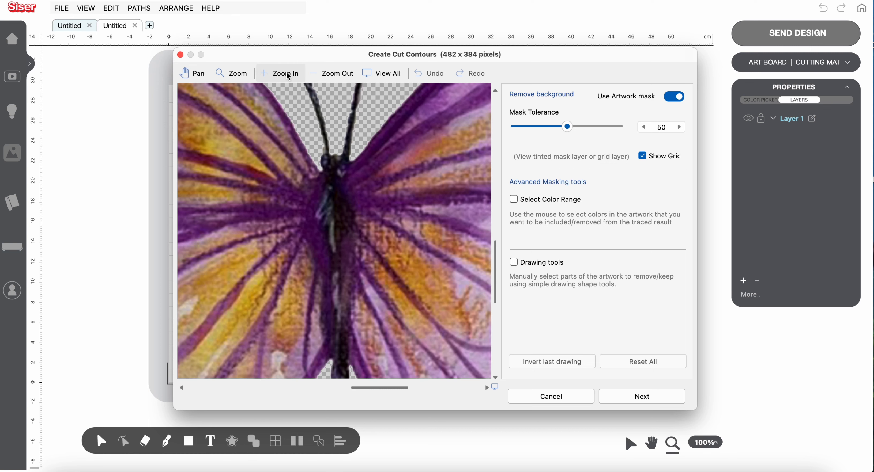
{"action": "left_click", "coordinate": [288, 75]}
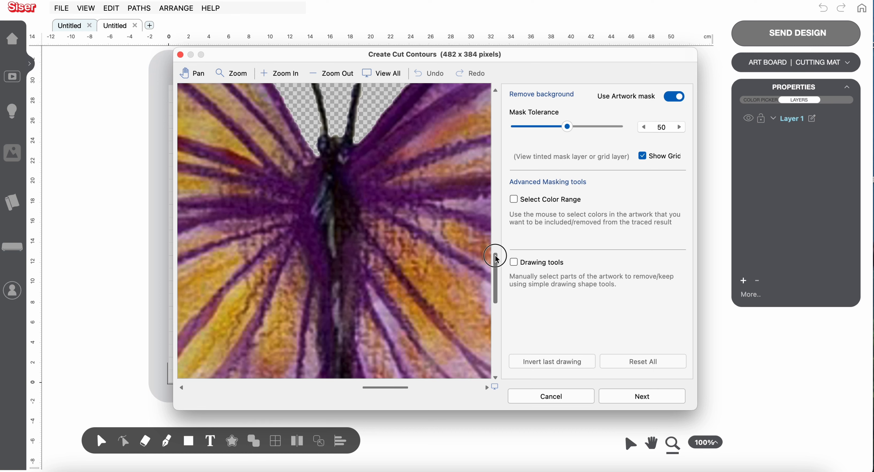
{"action": "left_click_drag", "start_coordinate": [495, 259], "coordinate": [497, 243]}
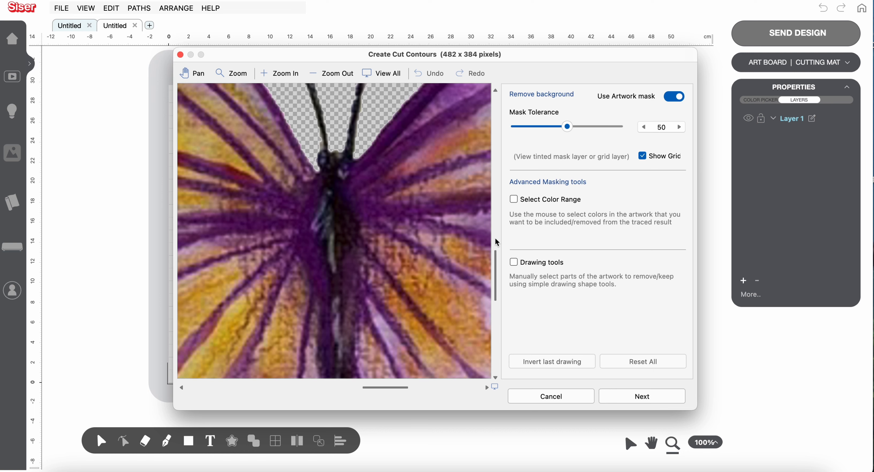
{"action": "left_click", "coordinate": [495, 239]}
{"action": "left_click", "coordinate": [495, 239]}
{"action": "left_click", "coordinate": [495, 239]}
{"action": "left_click", "coordinate": [495, 239]}
{"action": "left_click", "coordinate": [495, 239]}
{"action": "left_click", "coordinate": [495, 239]}
{"action": "left_click", "coordinate": [495, 239]}
{"action": "left_click", "coordinate": [495, 239]}
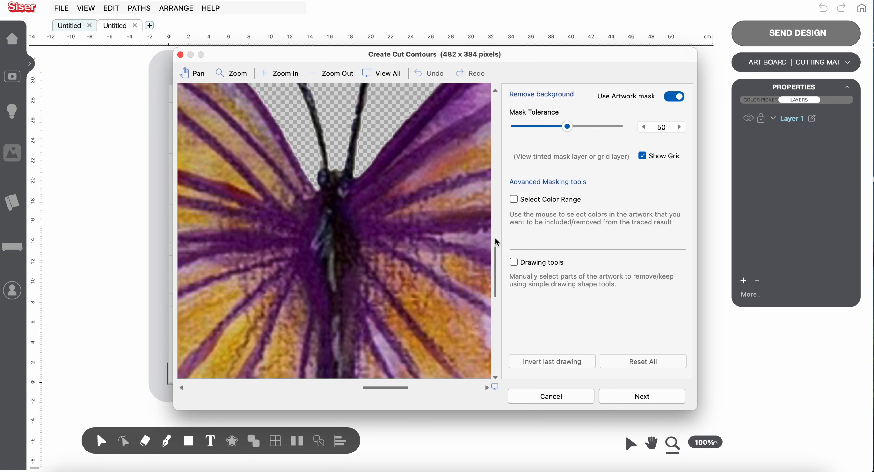
{"action": "left_click", "coordinate": [495, 239]}
{"action": "left_click", "coordinate": [495, 239]}
{"action": "left_click", "coordinate": [495, 239]}
{"action": "left_click", "coordinate": [495, 239]}
{"action": "left_click", "coordinate": [495, 239]}
{"action": "left_click", "coordinate": [496, 239]}
{"action": "left_click", "coordinate": [495, 239]}
{"action": "left_click", "coordinate": [495, 239]}
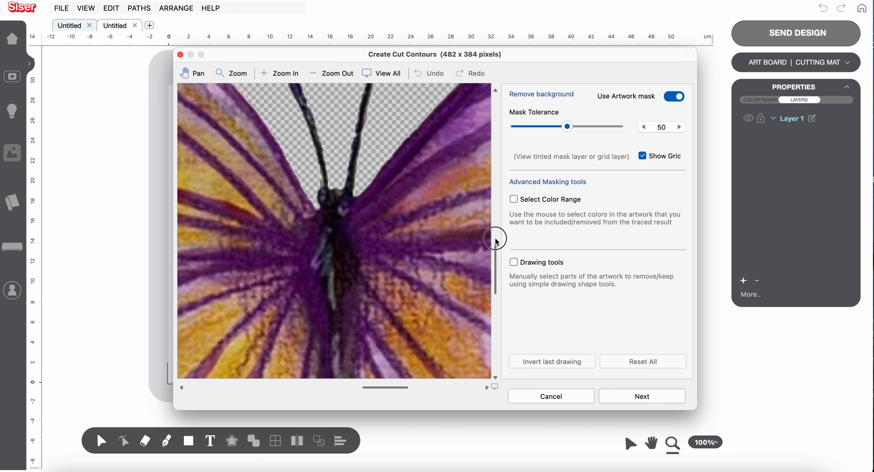
{"action": "left_click", "coordinate": [495, 239]}
{"action": "left_click", "coordinate": [496, 239]}
{"action": "left_click", "coordinate": [495, 239]}
{"action": "left_click", "coordinate": [495, 239]}
{"action": "left_click", "coordinate": [496, 239]}
{"action": "left_click", "coordinate": [495, 239]}
{"action": "left_click", "coordinate": [495, 239]}
{"action": "left_click", "coordinate": [495, 239]}
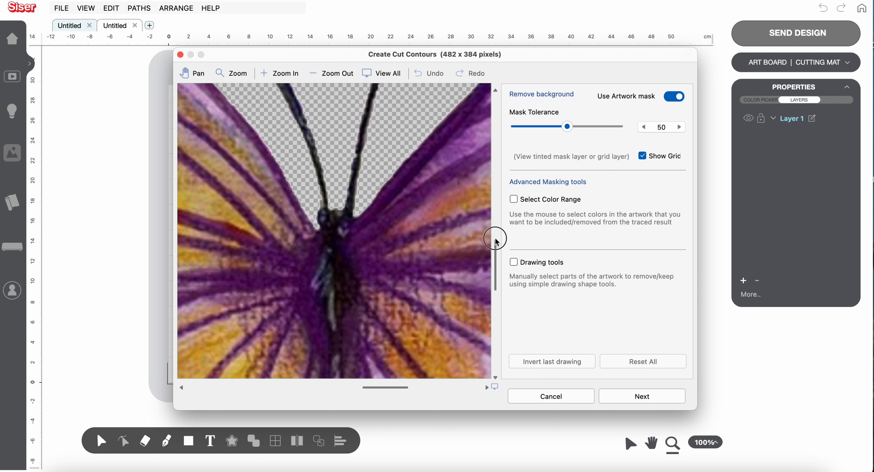
{"action": "left_click", "coordinate": [495, 239]}
{"action": "left_click", "coordinate": [495, 239]}
{"action": "left_click", "coordinate": [495, 239]}
{"action": "left_click", "coordinate": [495, 239]}
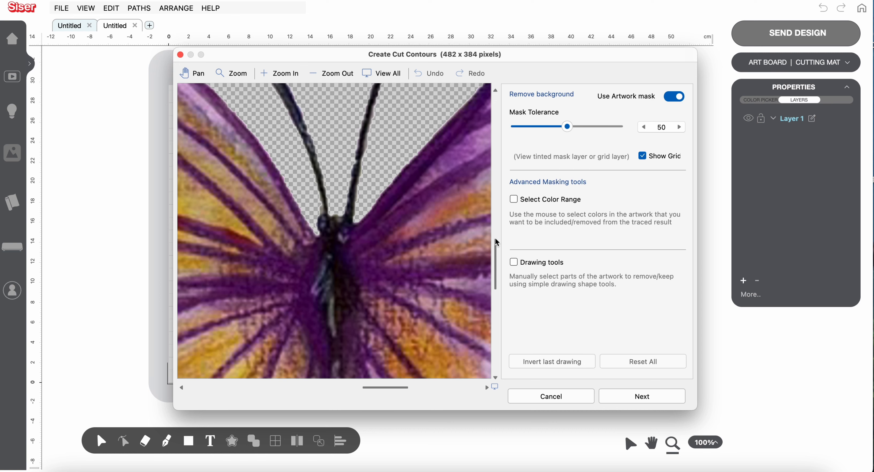
{"action": "left_click", "coordinate": [495, 221]}
{"action": "left_click", "coordinate": [495, 222]}
{"action": "left_click", "coordinate": [496, 221]}
{"action": "left_click", "coordinate": [495, 222]}
{"action": "left_click", "coordinate": [496, 222]}
{"action": "left_click", "coordinate": [496, 219]}
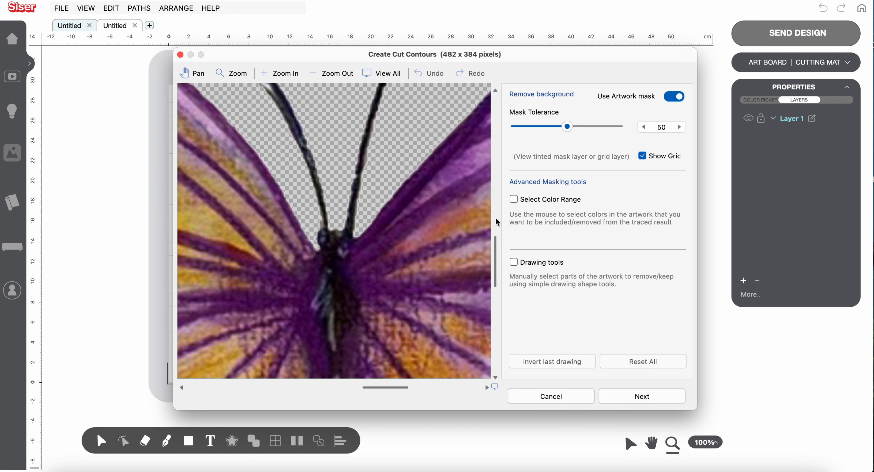
{"action": "left_click", "coordinate": [495, 218]}
{"action": "left_click", "coordinate": [495, 218]}
{"action": "left_click", "coordinate": [495, 219]}
{"action": "left_click", "coordinate": [495, 218]}
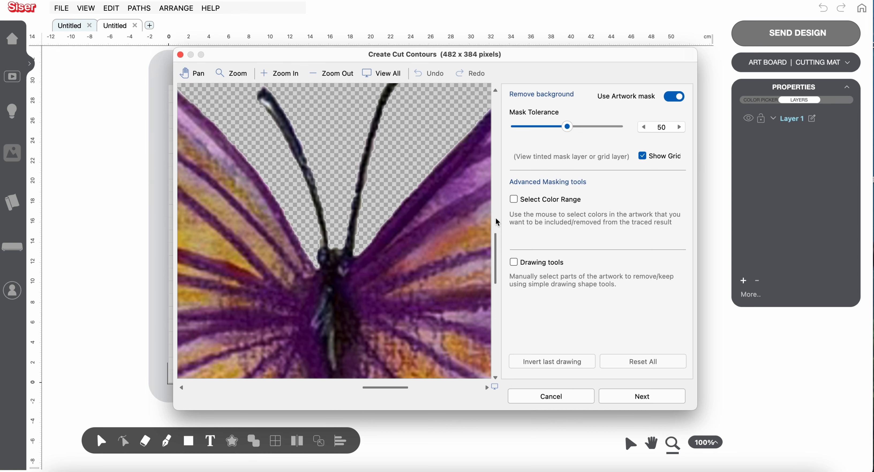
{"action": "left_click", "coordinate": [495, 218]}
{"action": "left_click", "coordinate": [495, 219]}
{"action": "left_click", "coordinate": [495, 218]}
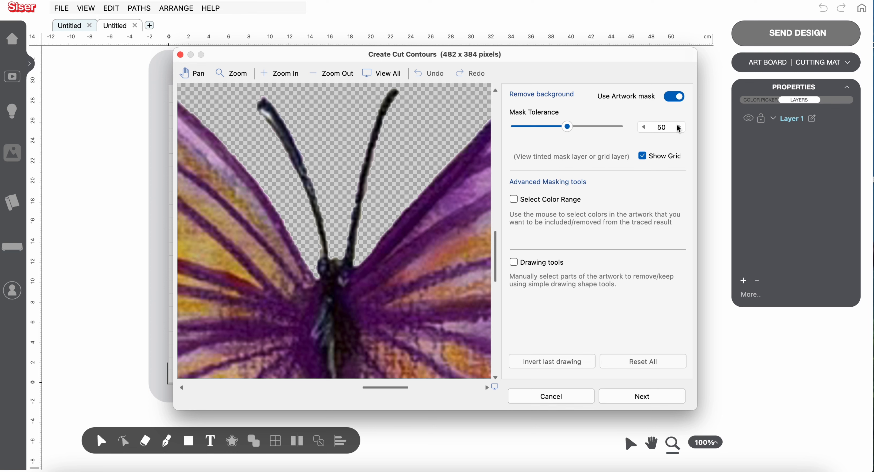
Inspect the tinted mask layer instead of the grid, adjust its preview opacity slightly, and restore the grid view.
{"action": "left_click", "coordinate": [642, 156]}
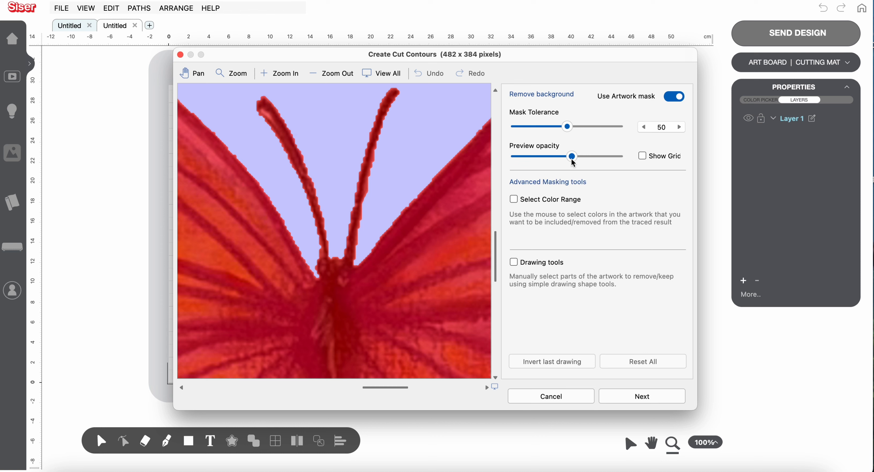
{"action": "mouse_move", "coordinate": [573, 161]}
{"action": "left_mouse_down"}
{"action": "mouse_move", "coordinate": [535, 162]}
{"action": "mouse_move", "coordinate": [568, 163]}
{"action": "left_mouse_up"}
{"action": "left_click", "coordinate": [642, 156]}
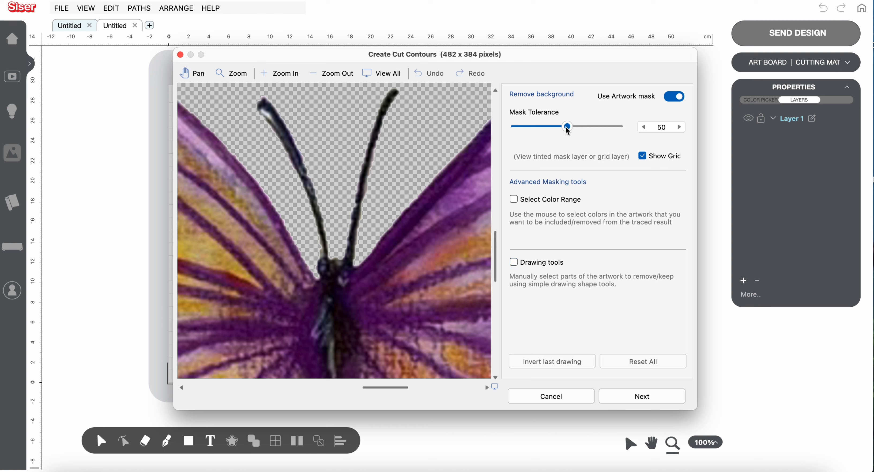
Try mask tolerances of 16 and 84, settle near the middle of the range, and proceed to the traced contours.
{"action": "left_click_drag", "start_coordinate": [567, 131], "coordinate": [533, 130]}
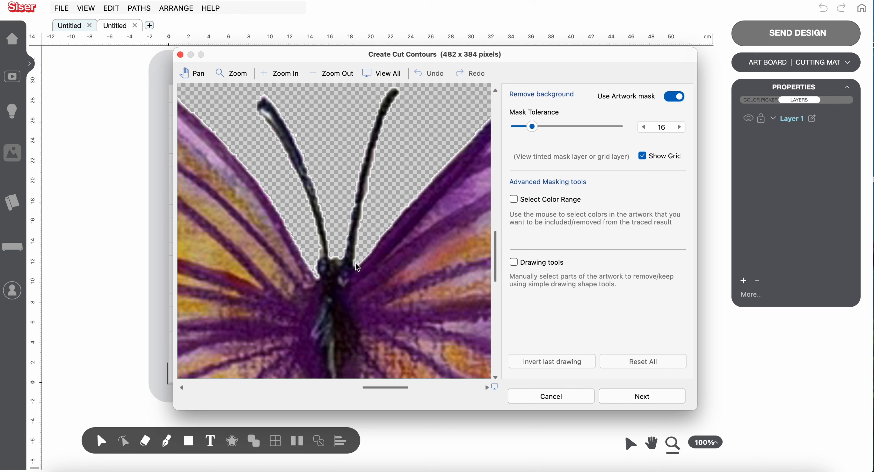
{"action": "left_click_drag", "start_coordinate": [529, 127], "coordinate": [602, 128]}
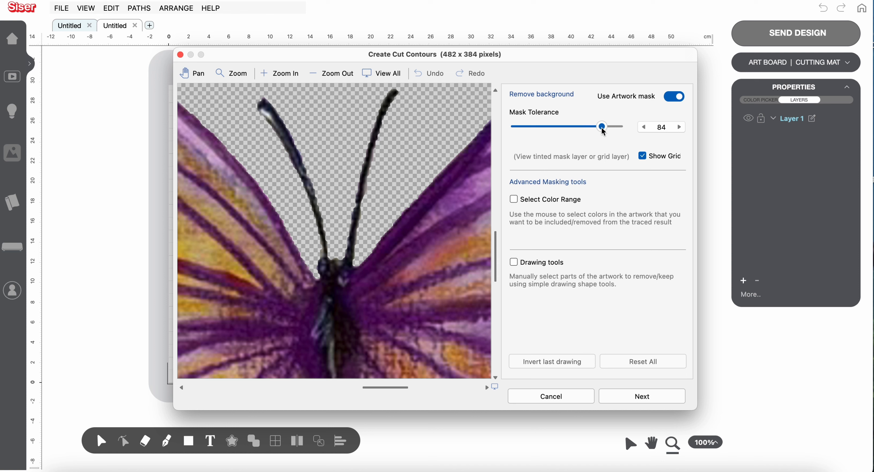
{"action": "left_click_drag", "start_coordinate": [603, 132], "coordinate": [569, 132]}
{"action": "left_click", "coordinate": [644, 397]}
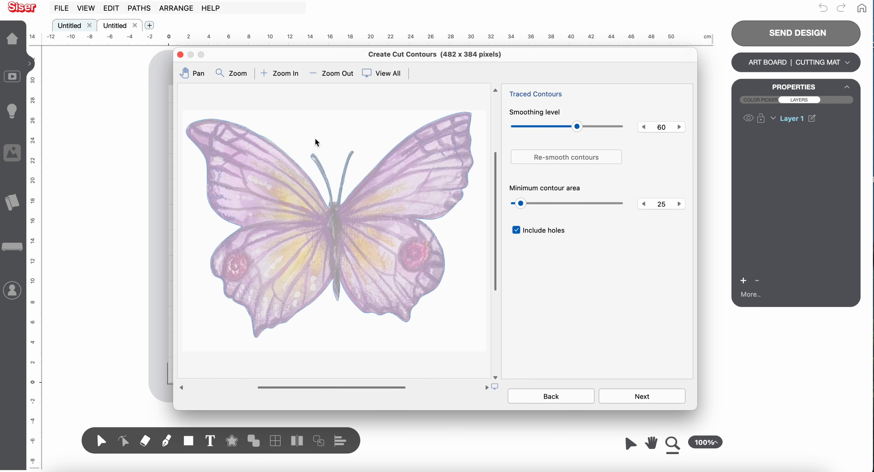
Set the traced contours' smoothing level to 44 after trying 100 and 52, judging the fit around the antennae.
{"action": "left_click", "coordinate": [285, 73]}
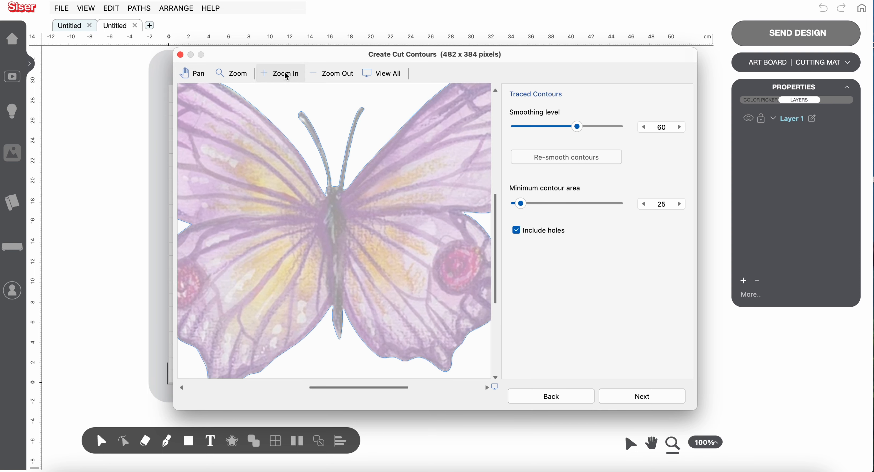
{"action": "left_click", "coordinate": [285, 72]}
{"action": "left_click", "coordinate": [280, 71]}
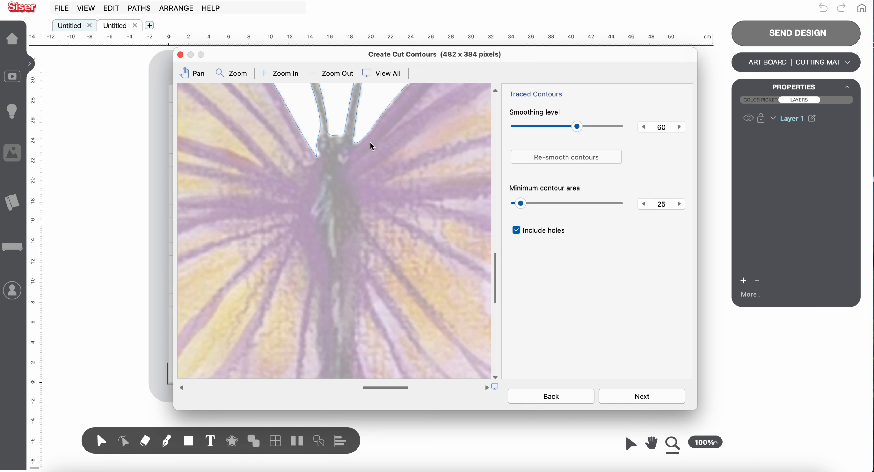
{"action": "left_click", "coordinate": [496, 201]}
{"action": "left_click", "coordinate": [497, 201]}
{"action": "left_click", "coordinate": [496, 201]}
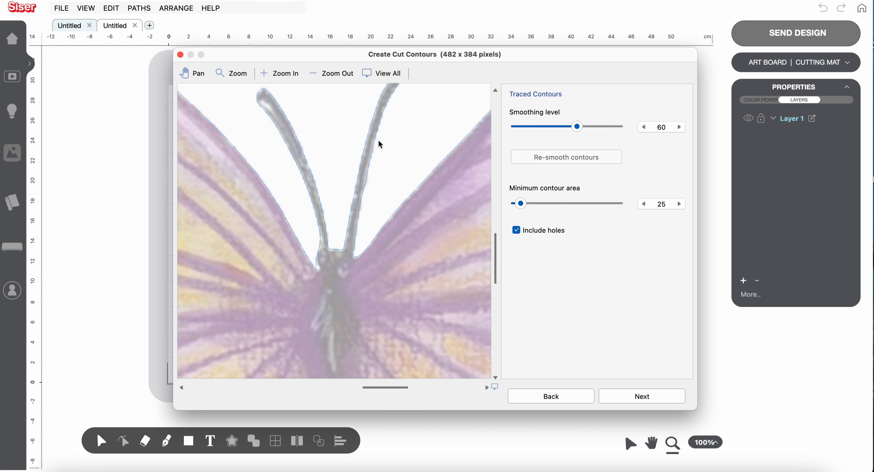
{"action": "left_click", "coordinate": [578, 126]}
{"action": "left_click_drag", "start_coordinate": [579, 129], "coordinate": [628, 132]}
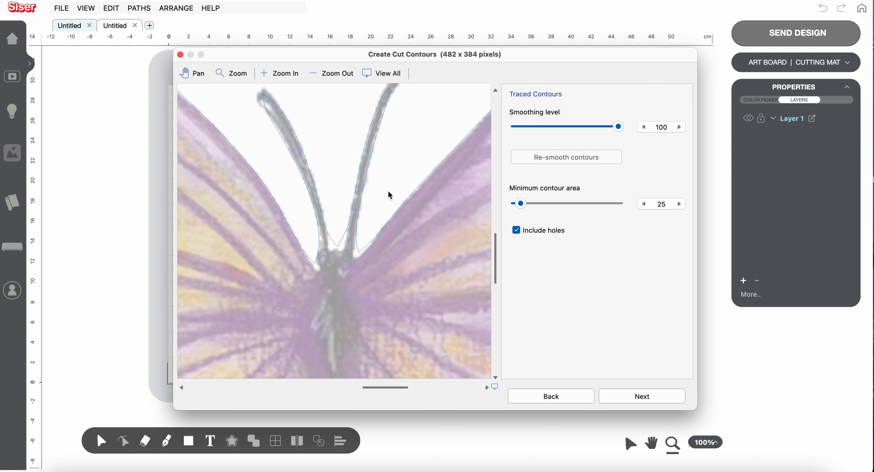
{"action": "left_click_drag", "start_coordinate": [619, 127], "coordinate": [569, 128]}
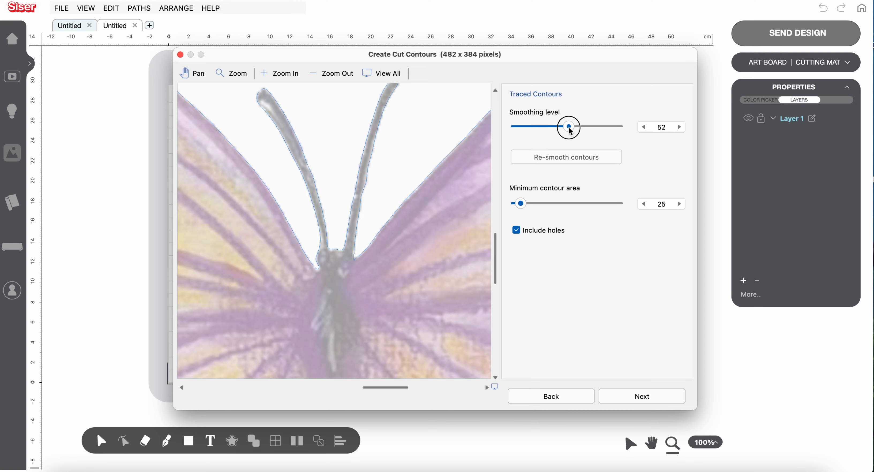
{"action": "left_click_drag", "start_coordinate": [569, 129], "coordinate": [562, 128]}
Exclude holes from the traced contours, check the outline down to the tail, and proceed to the cutting contours.
{"action": "left_click", "coordinate": [518, 232]}
{"action": "left_click", "coordinate": [335, 251]}
{"action": "left_click", "coordinate": [495, 308]}
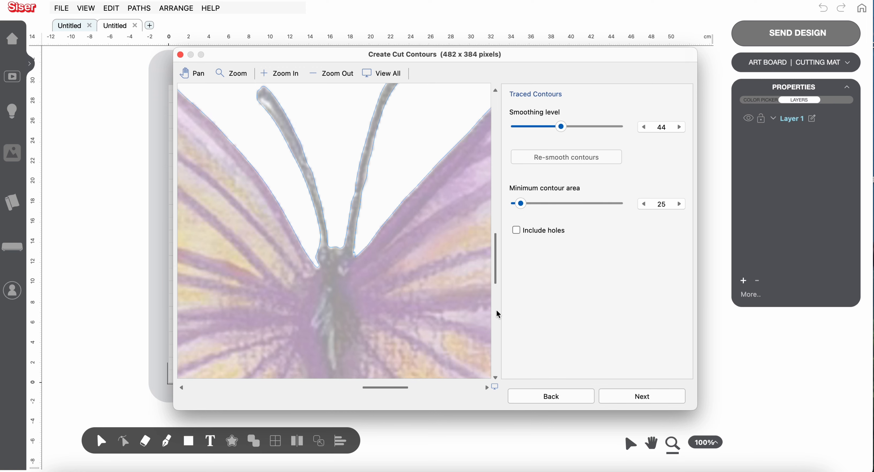
{"action": "left_click", "coordinate": [495, 309]}
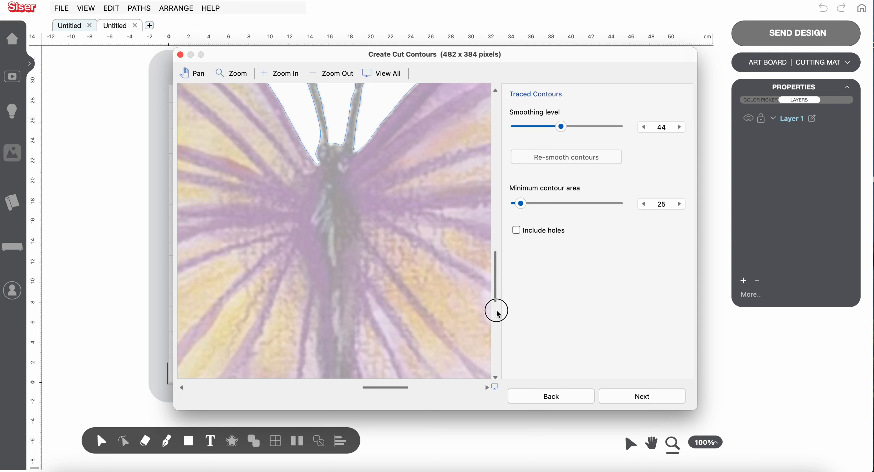
{"action": "left_click", "coordinate": [495, 336]}
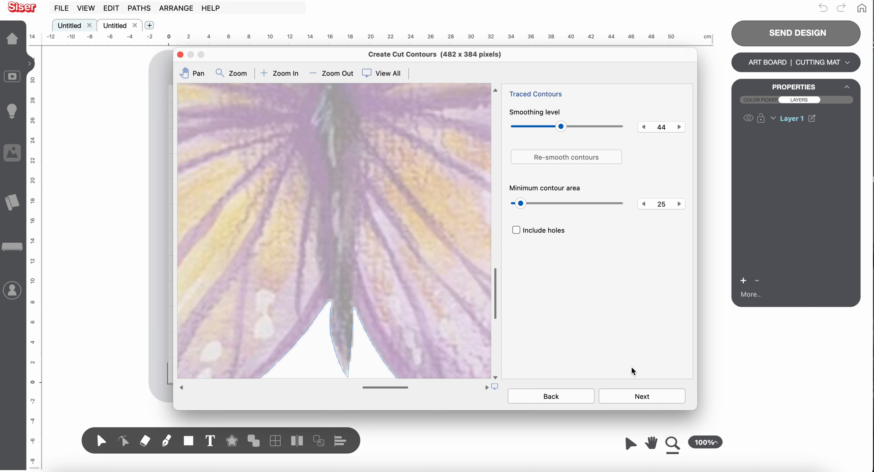
{"action": "left_click", "coordinate": [640, 397]}
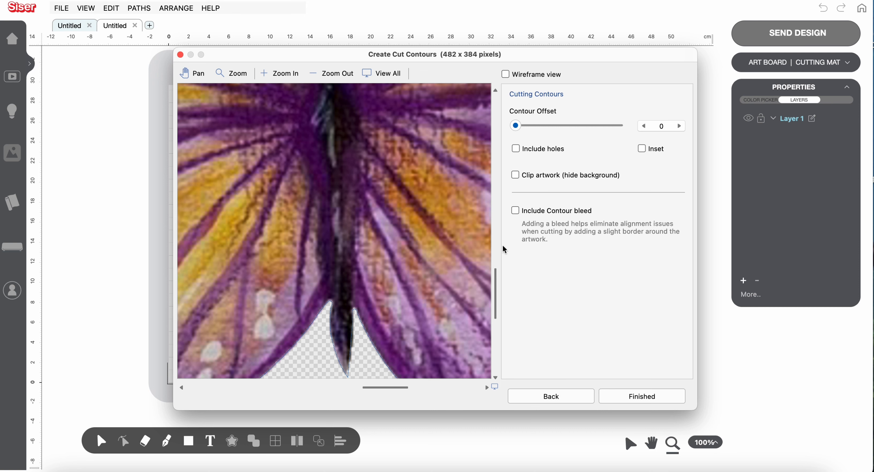
Turn on Inset for the cutting contour and set the contour offset to 2, keeping the antennae in view.
{"action": "left_click", "coordinate": [496, 213]}
{"action": "left_click", "coordinate": [496, 213]}
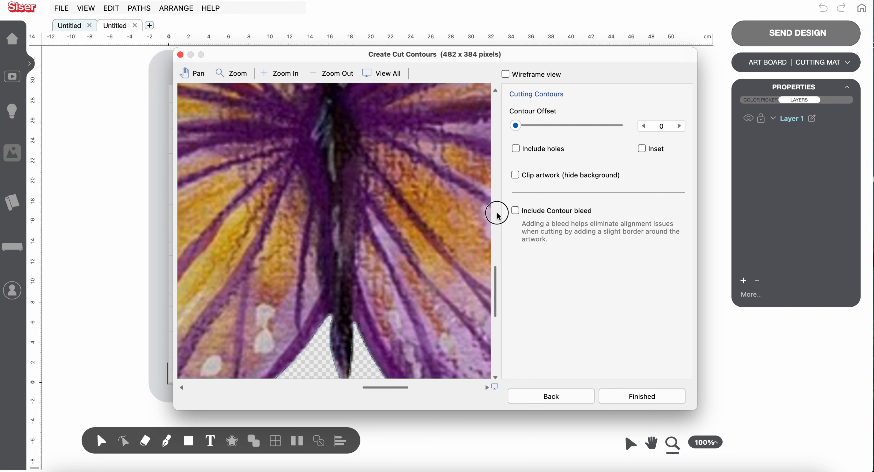
{"action": "left_click", "coordinate": [496, 214]}
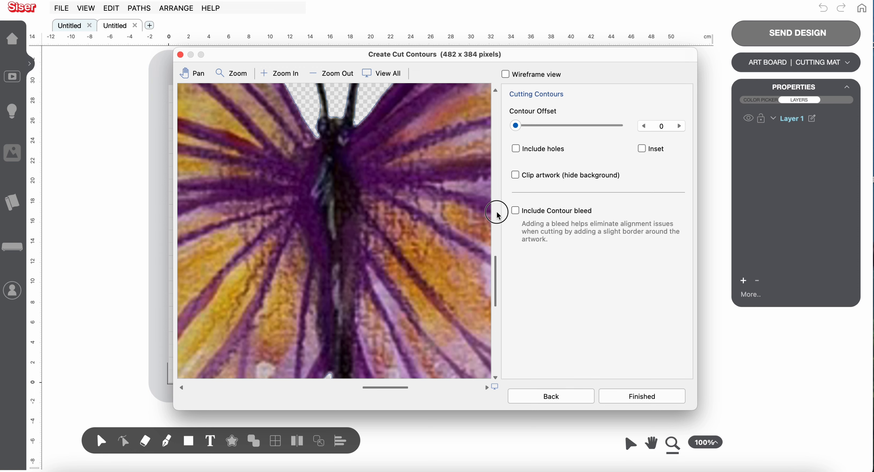
{"action": "left_click", "coordinate": [497, 214]}
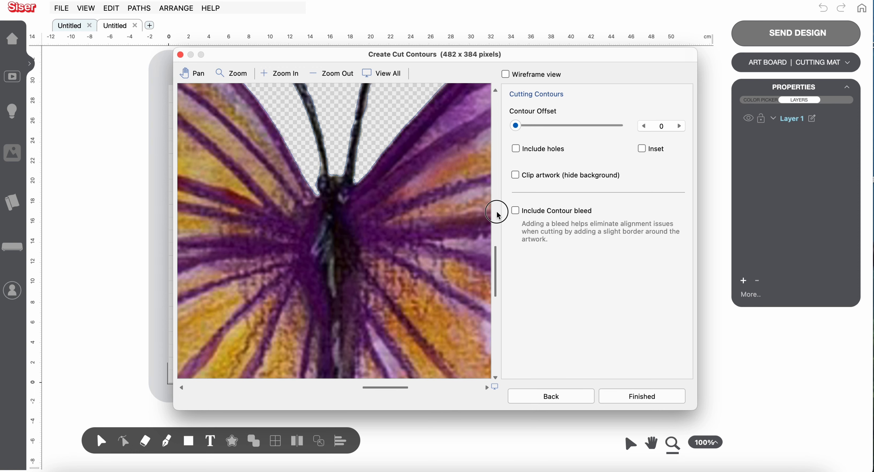
{"action": "left_click_drag", "start_coordinate": [497, 214], "coordinate": [497, 215]}
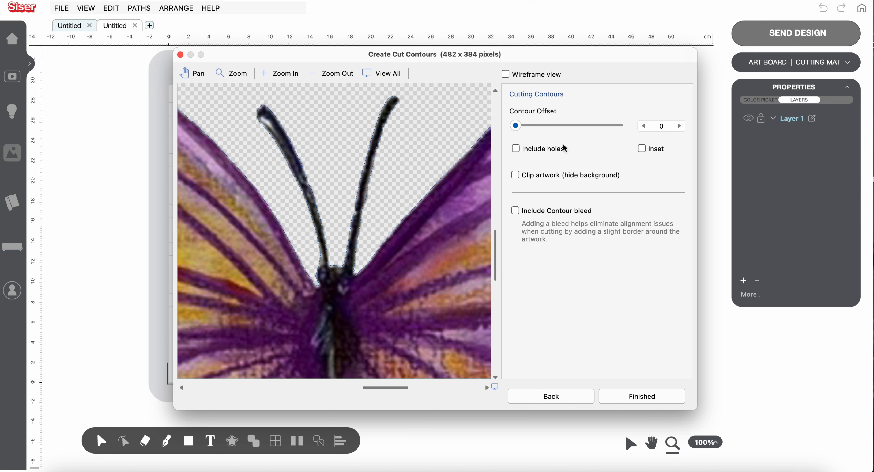
{"action": "mouse_move", "coordinate": [519, 129]}
{"action": "left_mouse_down"}
{"action": "mouse_move", "coordinate": [558, 126]}
{"action": "mouse_move", "coordinate": [515, 126]}
{"action": "left_mouse_up"}
{"action": "left_click", "coordinate": [641, 149]}
{"action": "left_click", "coordinate": [680, 127]}
{"action": "left_click", "coordinate": [679, 127]}
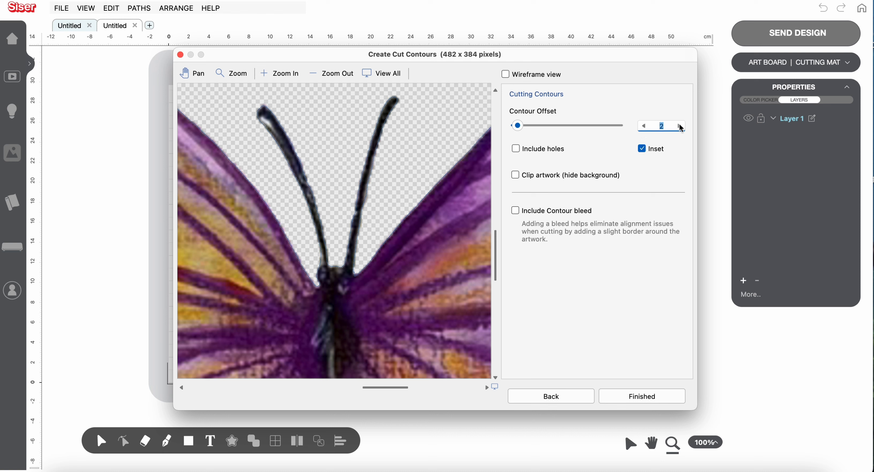
Try a larger inset contour offset of 6 and bring it back to 2.
{"action": "left_click", "coordinate": [680, 127]}
{"action": "left_click", "coordinate": [681, 127]}
{"action": "left_click", "coordinate": [681, 128]}
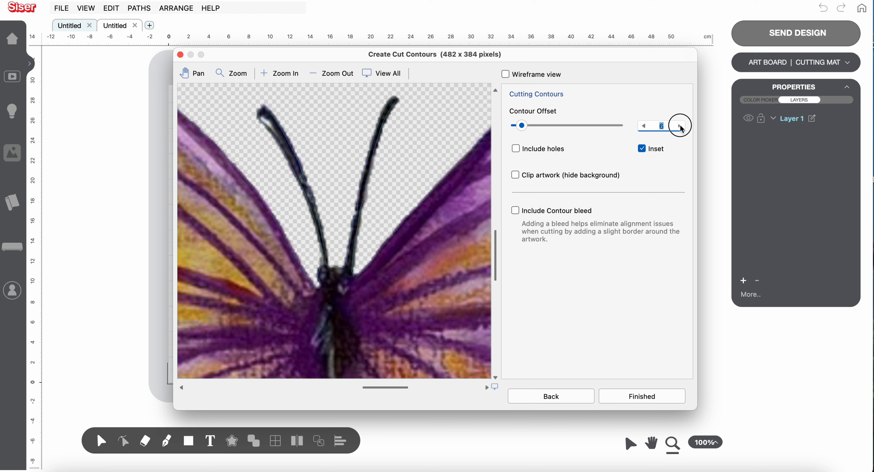
{"action": "left_click", "coordinate": [681, 128]}
{"action": "left_click", "coordinate": [644, 127]}
{"action": "left_click", "coordinate": [644, 127]}
{"action": "left_click", "coordinate": [643, 127]}
{"action": "left_click", "coordinate": [644, 127]}
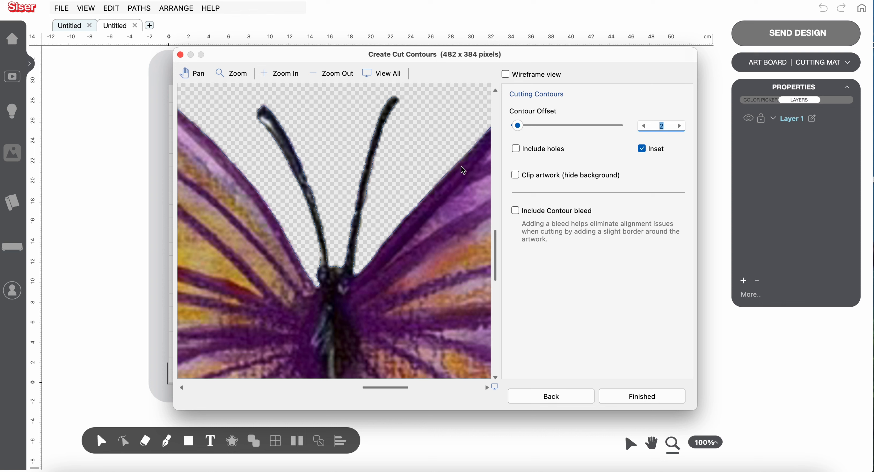
Turn off Inset for the cutting contour and set the contour offset to 0.
{"action": "left_click", "coordinate": [646, 152]}
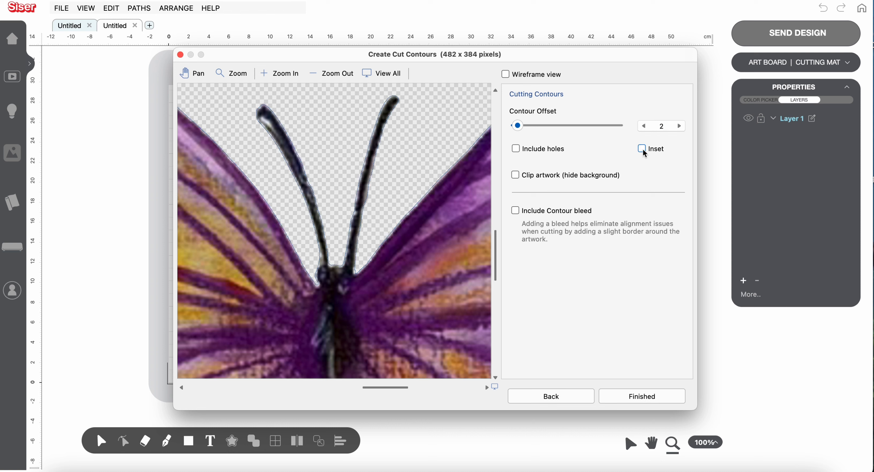
{"action": "left_click", "coordinate": [514, 126]}
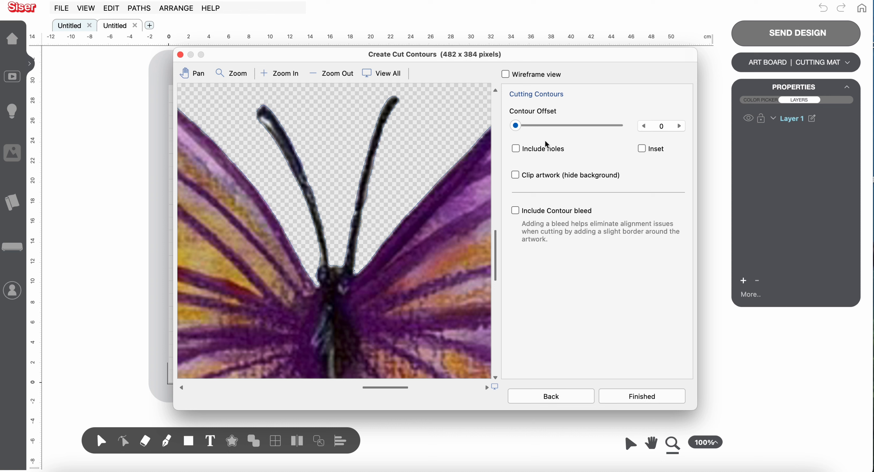
Include a contour bleed around the butterfly and set the bleed offset to 1.
{"action": "left_click", "coordinate": [514, 211]}
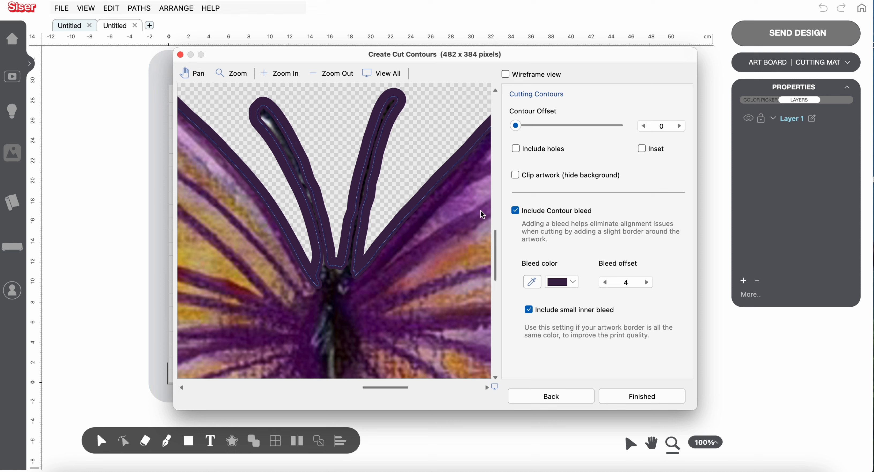
{"action": "left_click", "coordinate": [604, 284]}
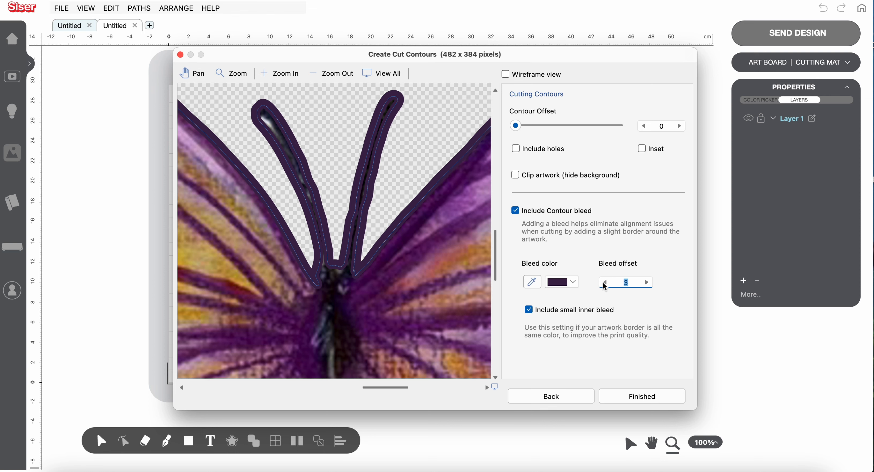
{"action": "left_click", "coordinate": [604, 283]}
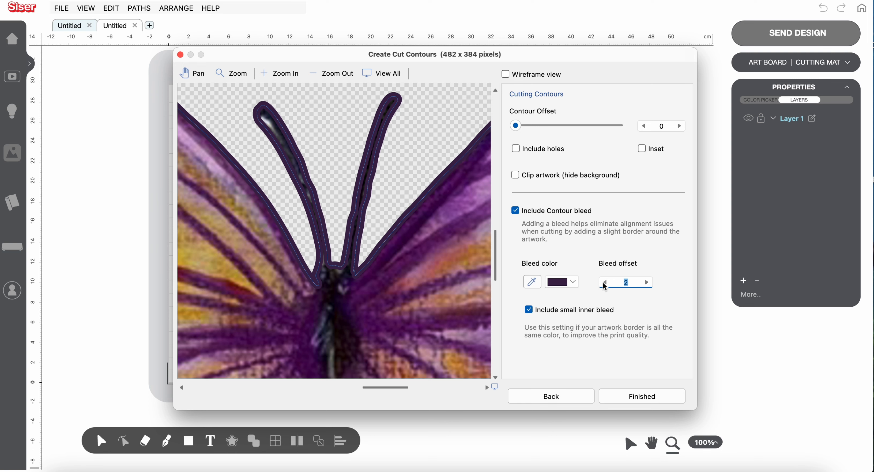
{"action": "left_click", "coordinate": [604, 283]}
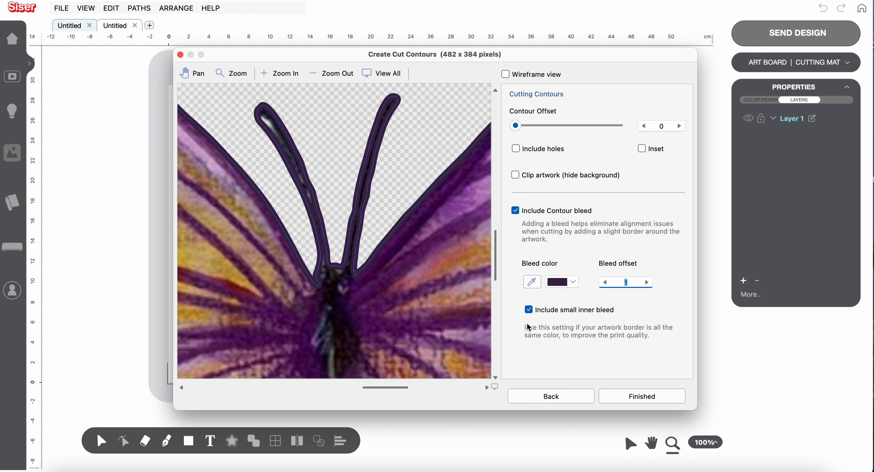
Compare the artwork edge with and without the small inner bleed, keep it included, and finish the cut contours.
{"action": "left_click", "coordinate": [527, 310]}
{"action": "left_click", "coordinate": [529, 313]}
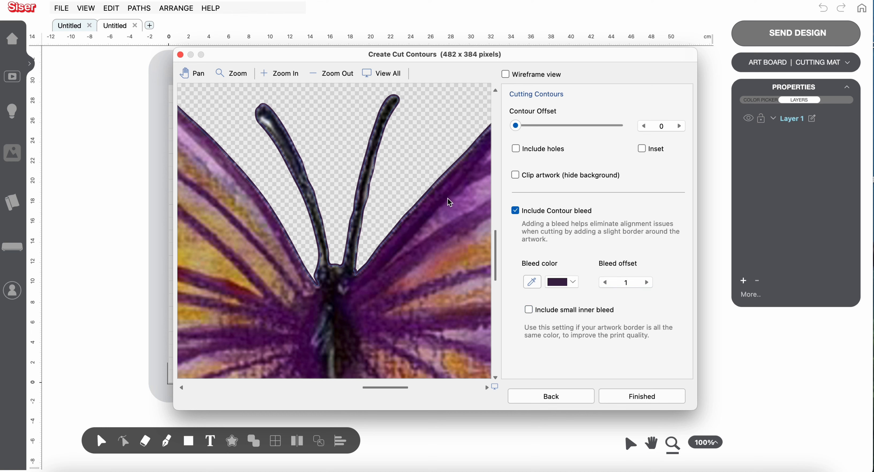
{"action": "left_click", "coordinate": [529, 311]}
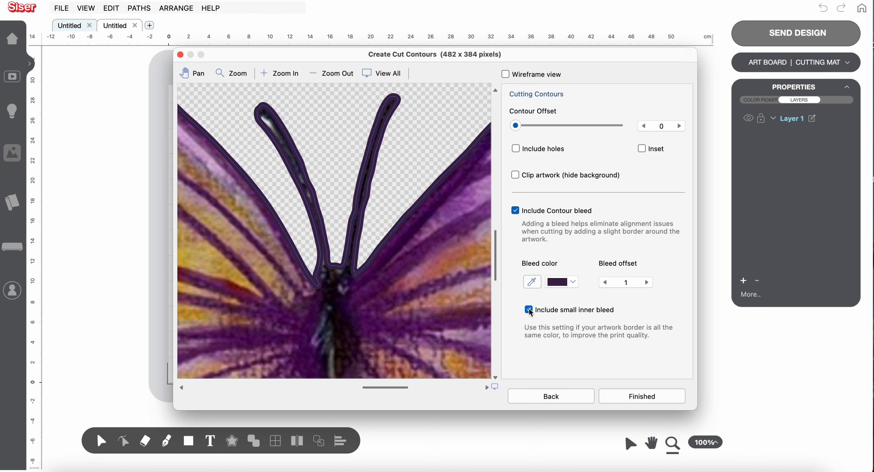
{"action": "left_click", "coordinate": [530, 310]}
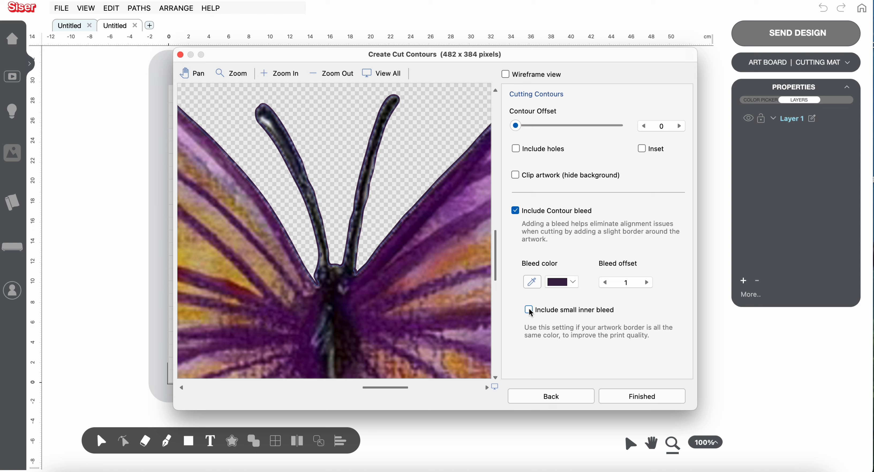
{"action": "left_click", "coordinate": [529, 311]}
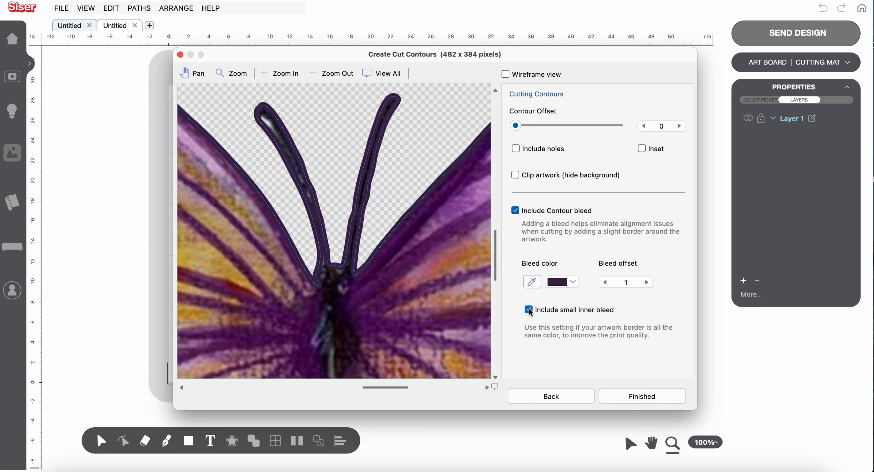
{"action": "left_click", "coordinate": [646, 397]}
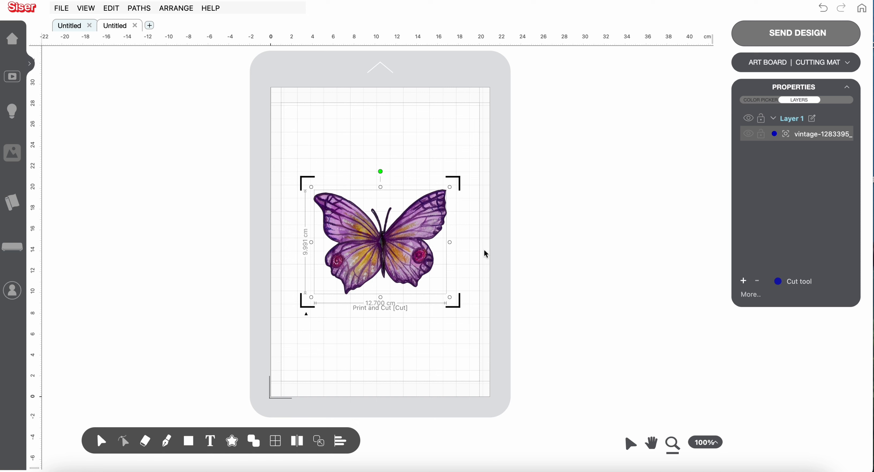
Ungroup the paths of the print-and-cut butterfly and hide its image so only the contour shows.
{"action": "right_click", "coordinate": [427, 238]}
{"action": "mouse_move", "coordinate": [444, 307]}
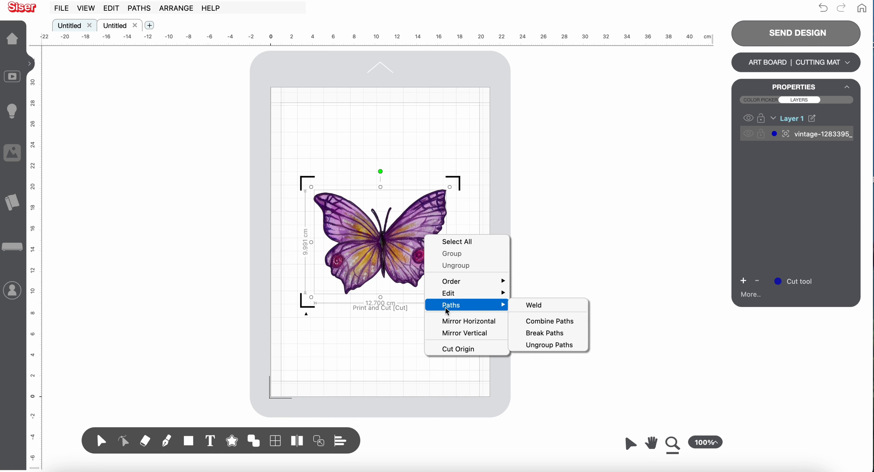
{"action": "left_click", "coordinate": [540, 349]}
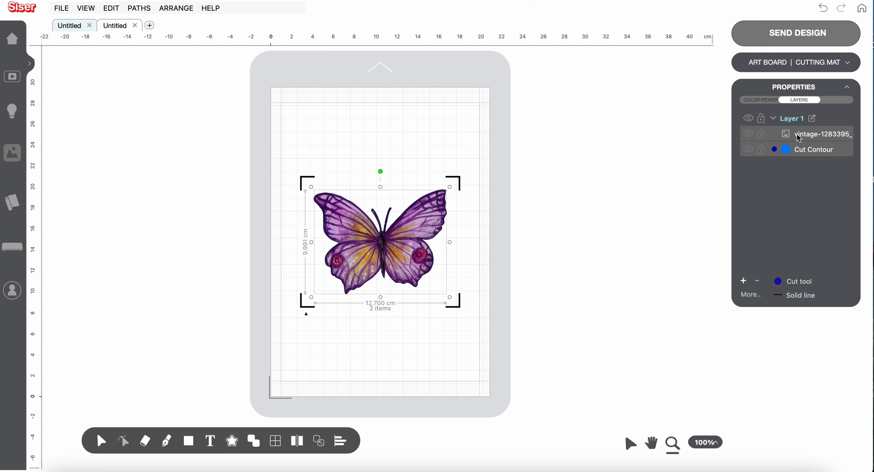
{"action": "left_click", "coordinate": [748, 135]}
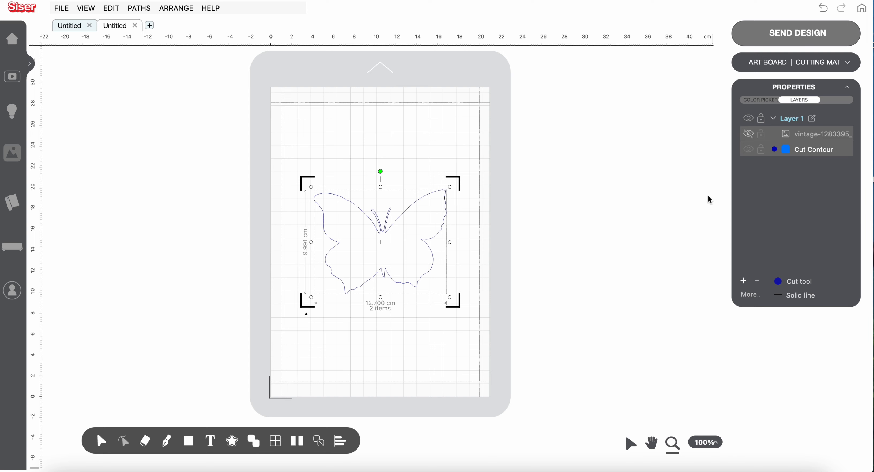
Start building cutting contours from the Cut Contour alone as an Editable Contour (Cut only), previewed in wireframe.
{"action": "left_click", "coordinate": [664, 211]}
{"action": "left_click", "coordinate": [794, 155]}
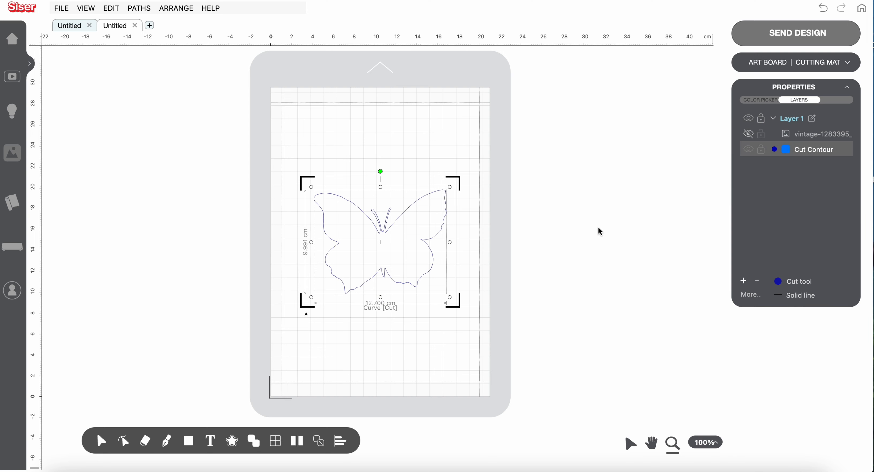
{"action": "left_click", "coordinate": [233, 441]}
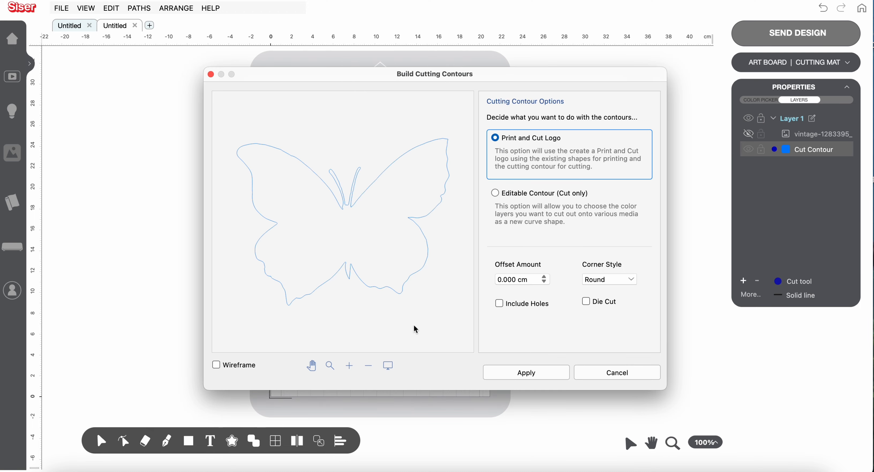
{"action": "left_click", "coordinate": [496, 193]}
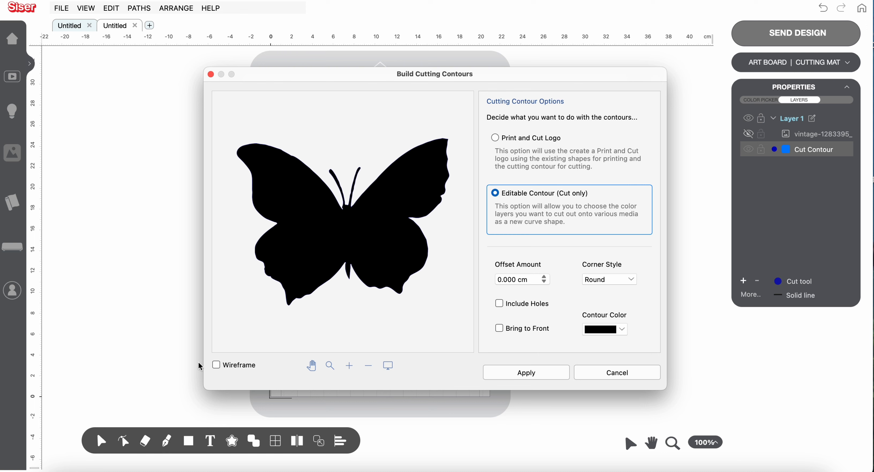
{"action": "left_click", "coordinate": [216, 365]}
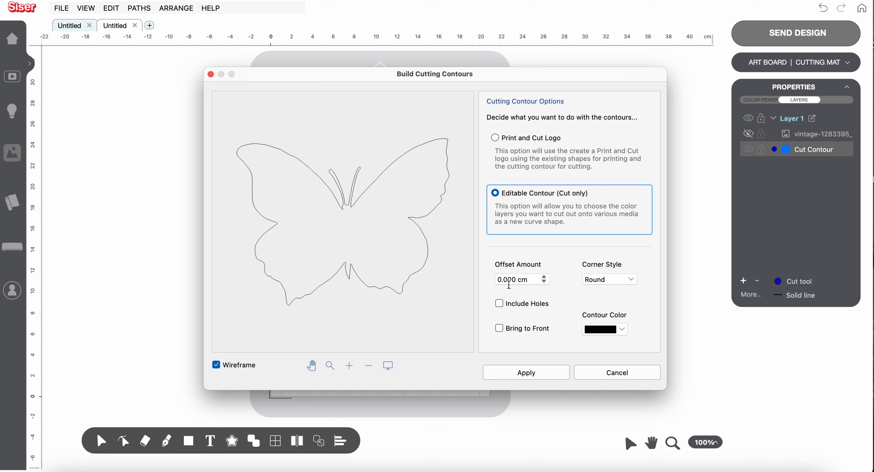
Try inward contour offsets down to -0.090 cm, checking the antennae, and return the offset amount to 0.000 cm.
{"action": "left_click", "coordinate": [545, 283]}
{"action": "left_click", "coordinate": [544, 283]}
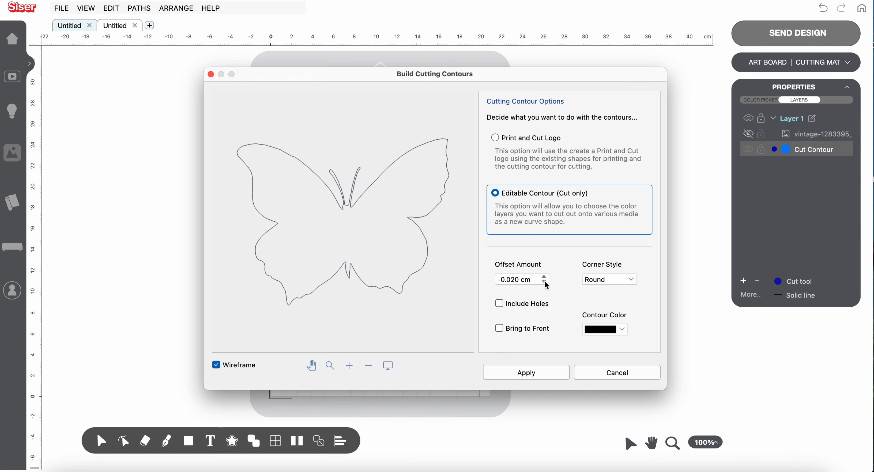
{"action": "left_click", "coordinate": [544, 282]}
{"action": "left_click", "coordinate": [544, 283]}
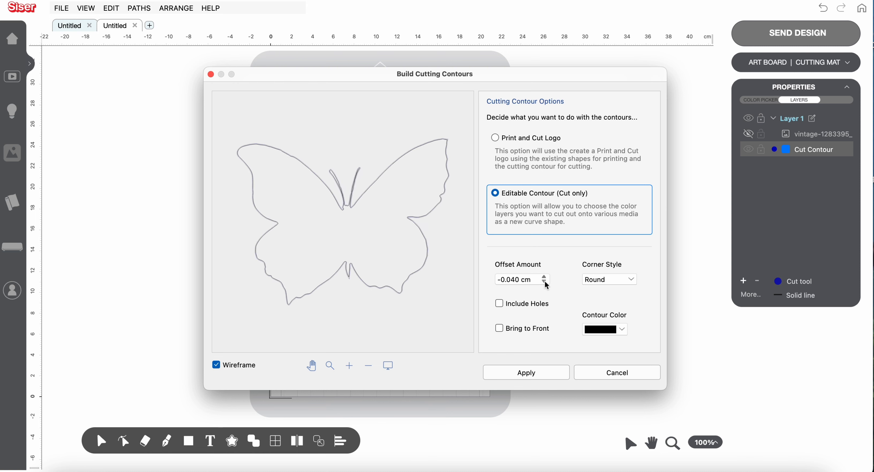
{"action": "left_click", "coordinate": [544, 283]}
{"action": "left_click", "coordinate": [544, 283]}
{"action": "left_click", "coordinate": [545, 283]}
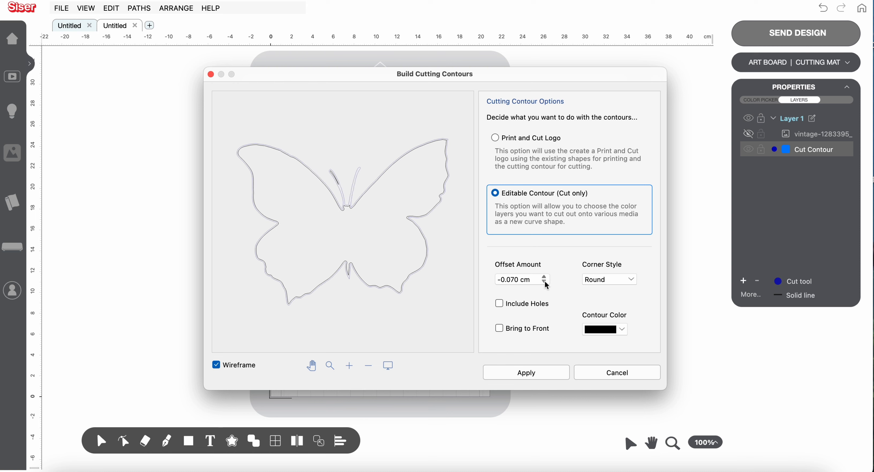
{"action": "left_click", "coordinate": [545, 283]}
{"action": "left_click", "coordinate": [545, 283]}
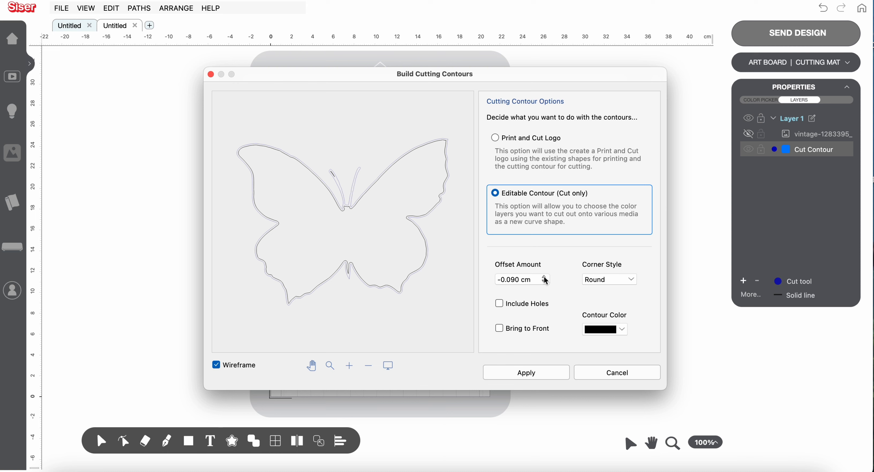
{"action": "left_click", "coordinate": [544, 277]}
{"action": "left_click", "coordinate": [544, 277]}
{"action": "left_click", "coordinate": [543, 277]}
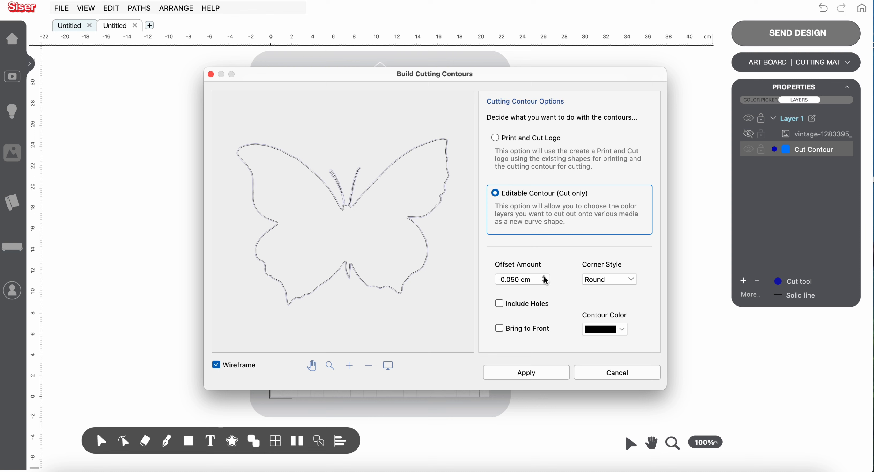
{"action": "left_click", "coordinate": [544, 277]}
{"action": "left_click", "coordinate": [544, 277]}
{"action": "left_click", "coordinate": [544, 278]}
{"action": "left_click", "coordinate": [544, 278]}
{"action": "left_click", "coordinate": [544, 278]}
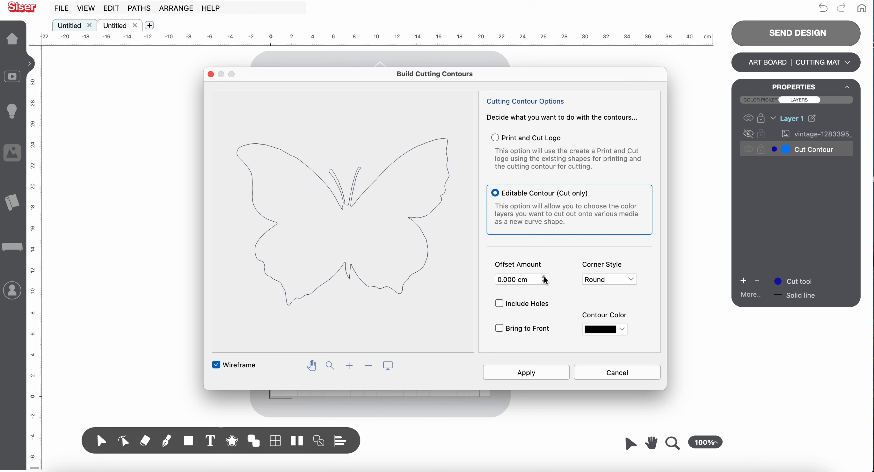
Look at the corner style choices, keep Round, and apply the editable contour.
{"action": "left_click", "coordinate": [630, 282]}
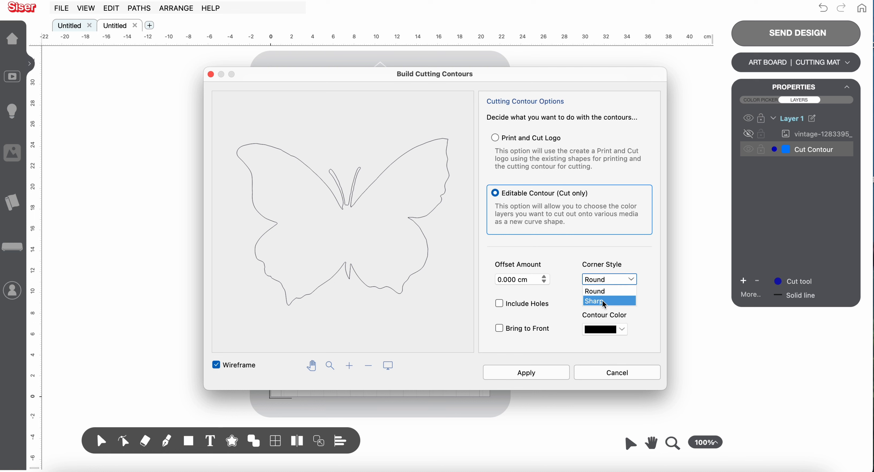
{"action": "left_click", "coordinate": [654, 283]}
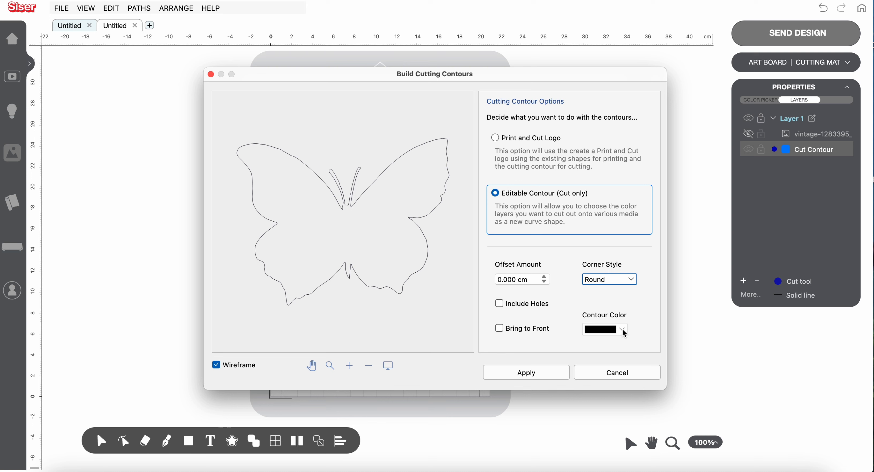
{"action": "left_click", "coordinate": [543, 373]}
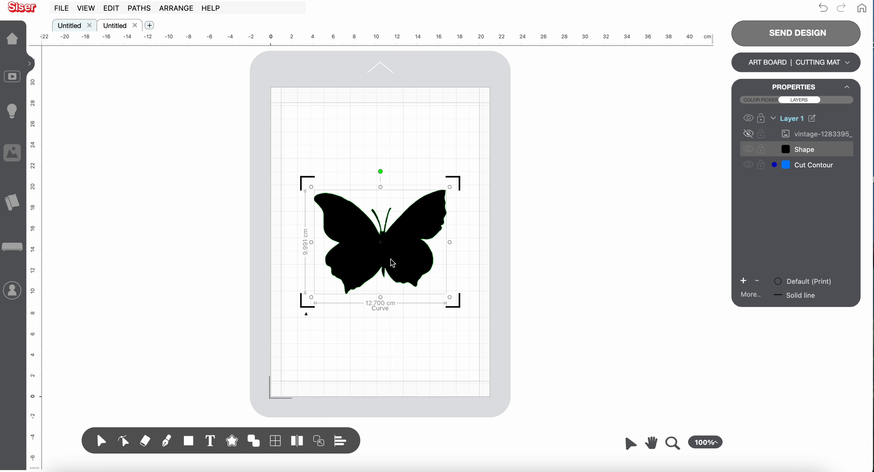
Change the new black butterfly shape from a fill to a stroke outline and return to the layer list.
{"action": "left_click", "coordinate": [759, 100]}
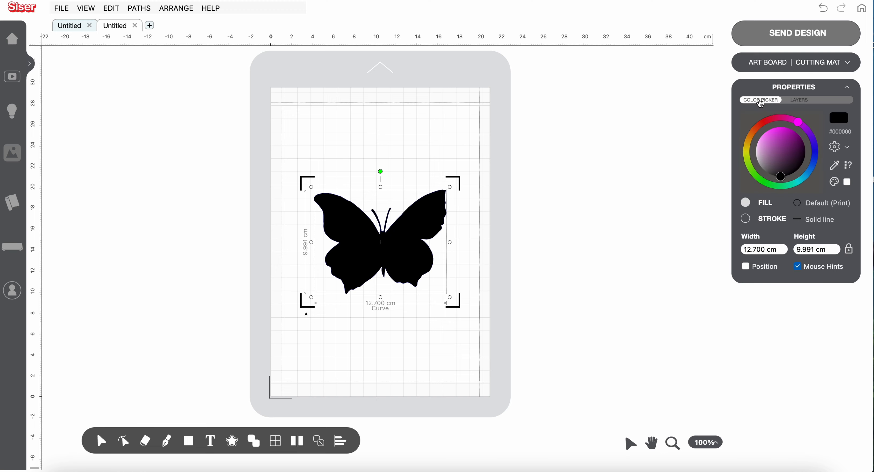
{"action": "left_click", "coordinate": [745, 218]}
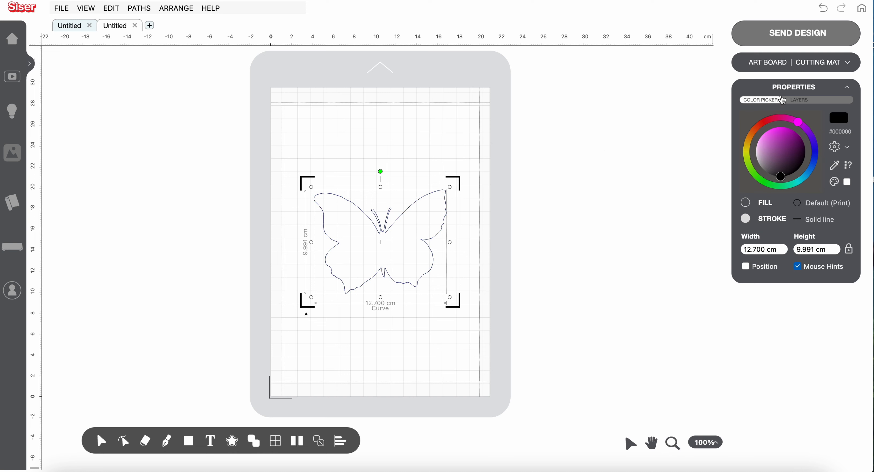
{"action": "left_click", "coordinate": [815, 102]}
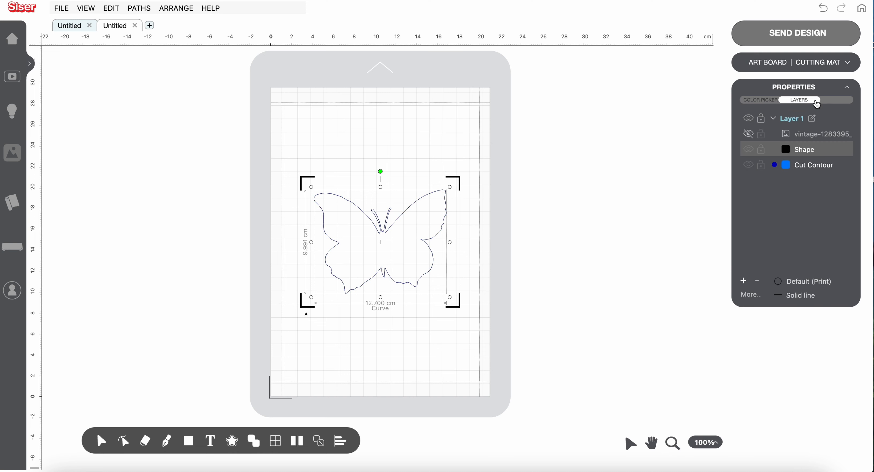
Compare the Cut Contour with the new Shape outline, leave Shape selected, and show the butterfly image again.
{"action": "left_click", "coordinate": [786, 169]}
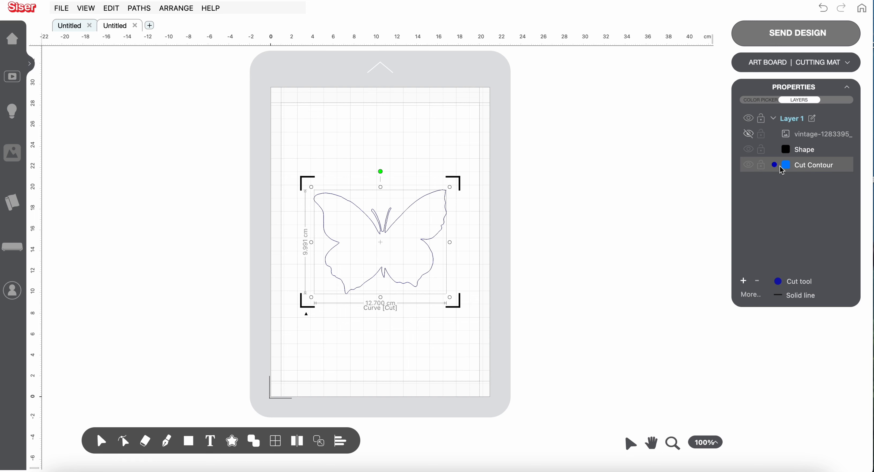
{"action": "left_click", "coordinate": [796, 153]}
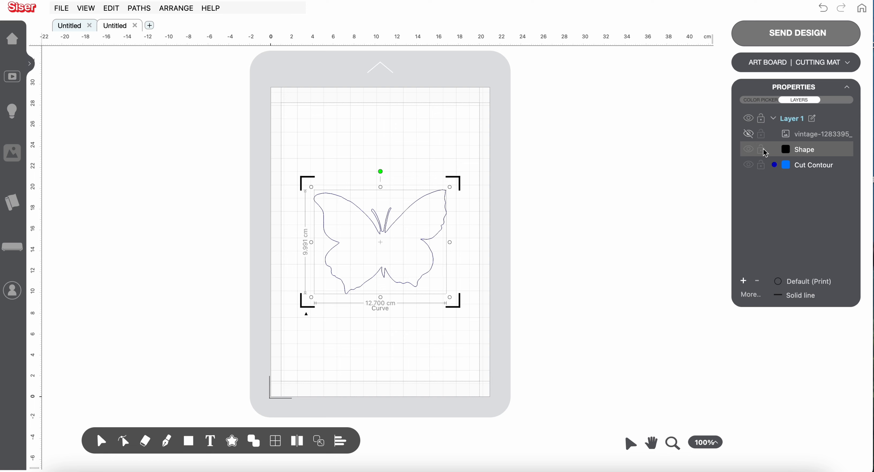
{"action": "left_click", "coordinate": [750, 134]}
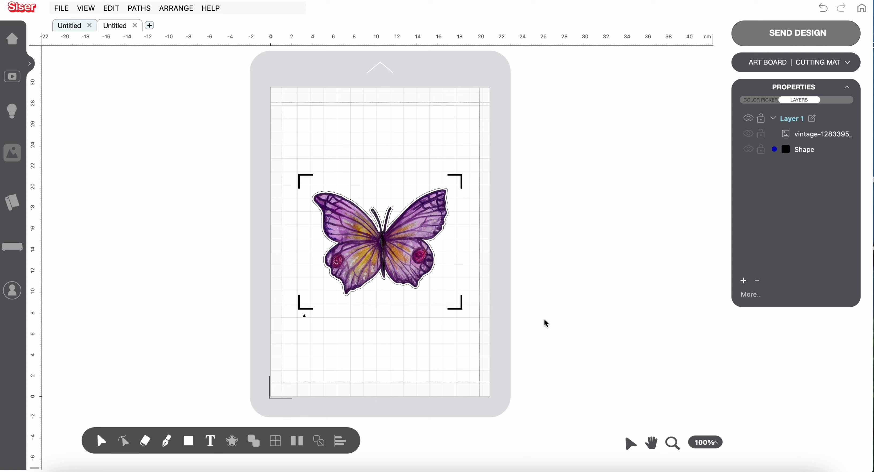
Delete the offset Shape outline around the butterfly.
{"action": "left_click", "coordinate": [791, 154]}
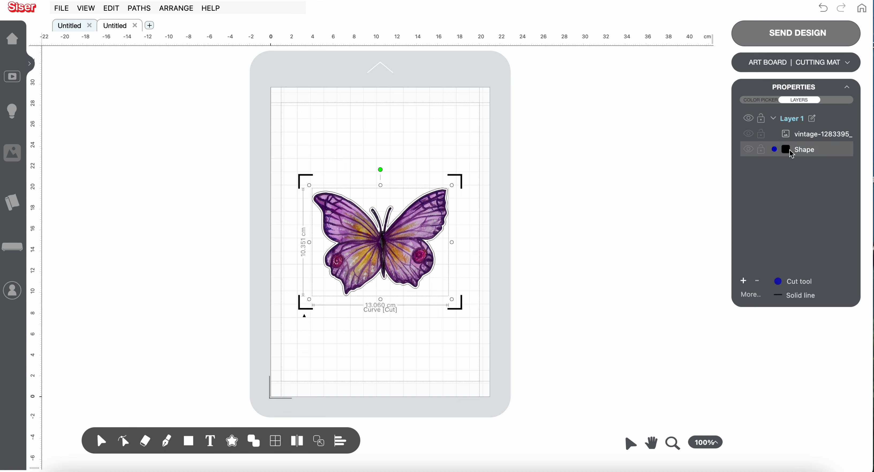
{"action": "right_click", "coordinate": [791, 155]}
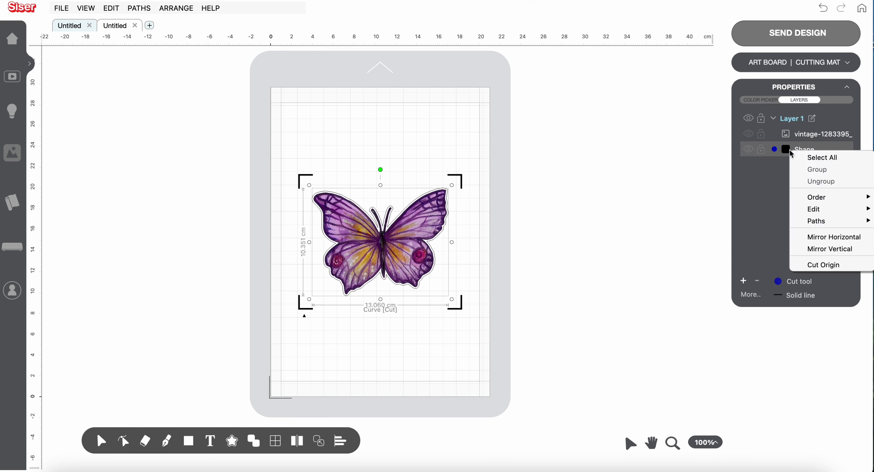
{"action": "mouse_move", "coordinate": [814, 209]}
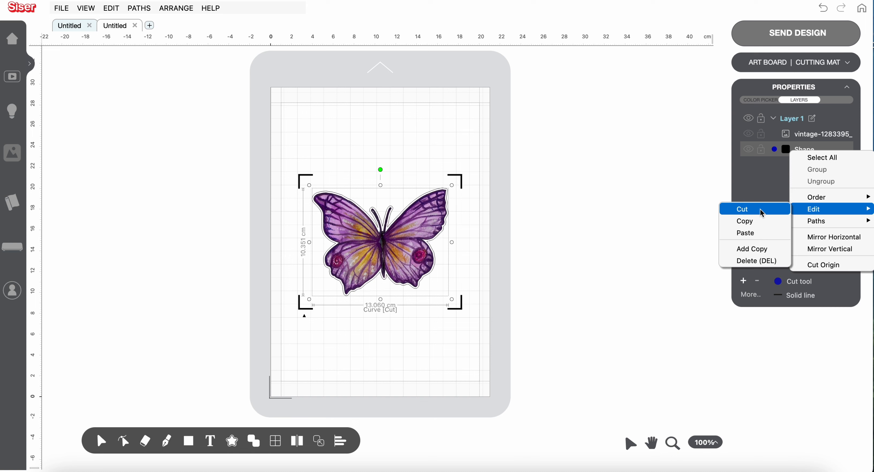
{"action": "left_click", "coordinate": [763, 262]}
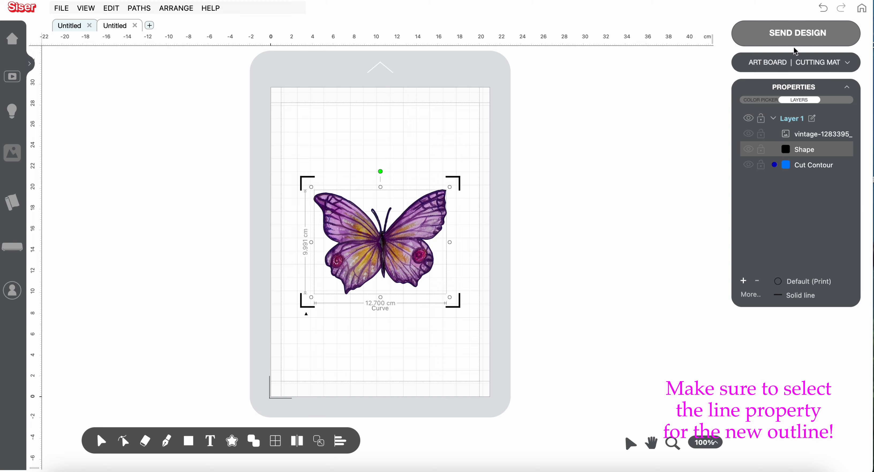
Send all artwork that fits on the page for print and cut, moving each color layer to the origin.
{"action": "left_click", "coordinate": [795, 34]}
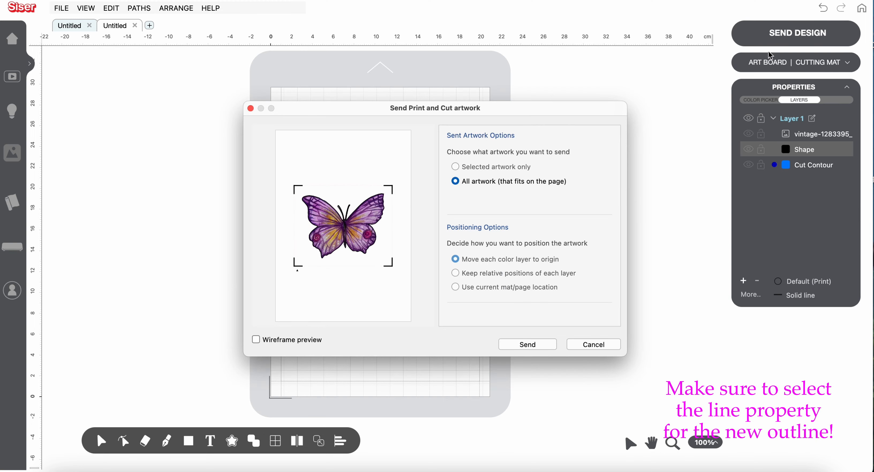
{"action": "left_click", "coordinate": [527, 344]}
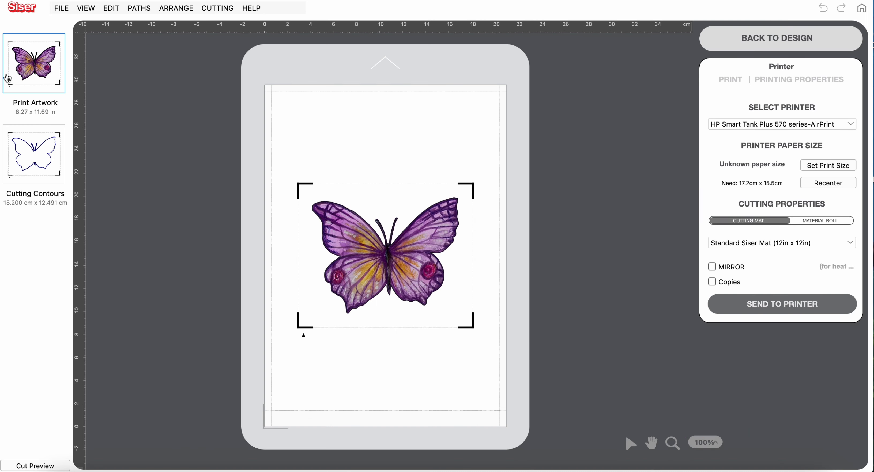